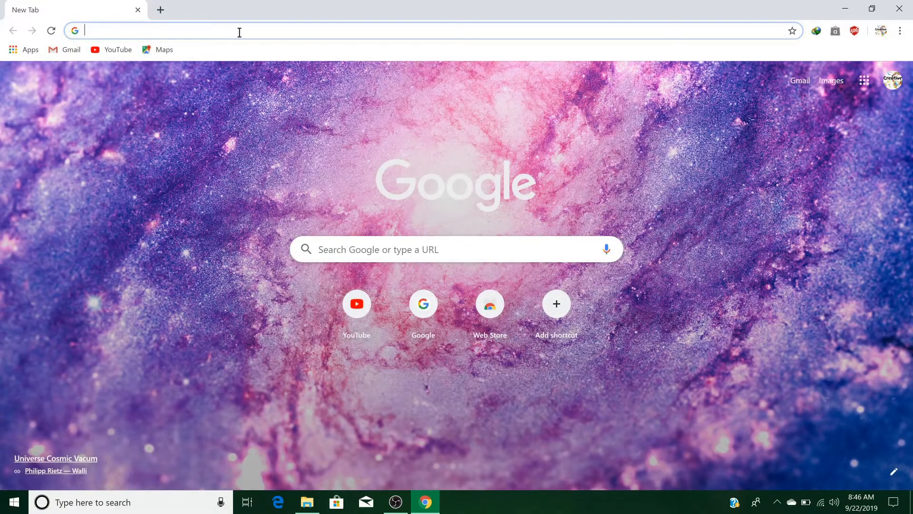
Search Google for 'java jdk' and open Oracle's Java SE Downloads result.
text(java)
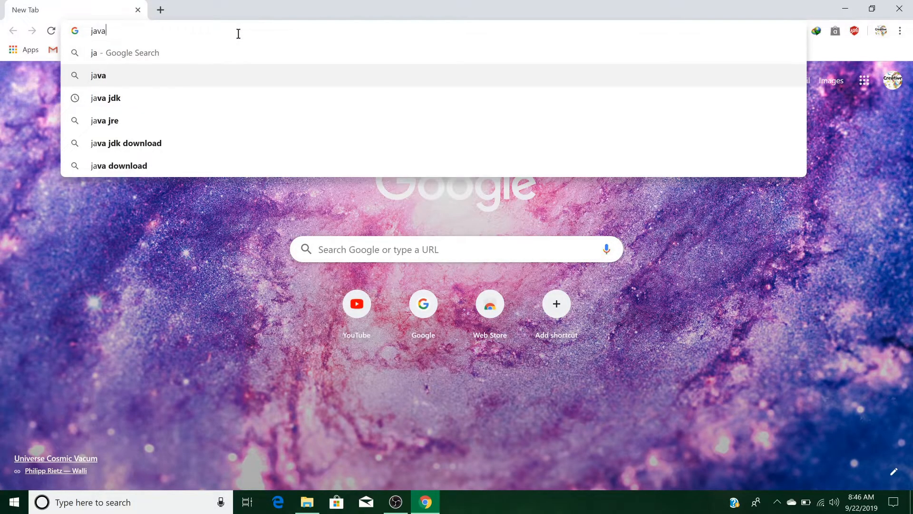
key(Down)
key(Return)
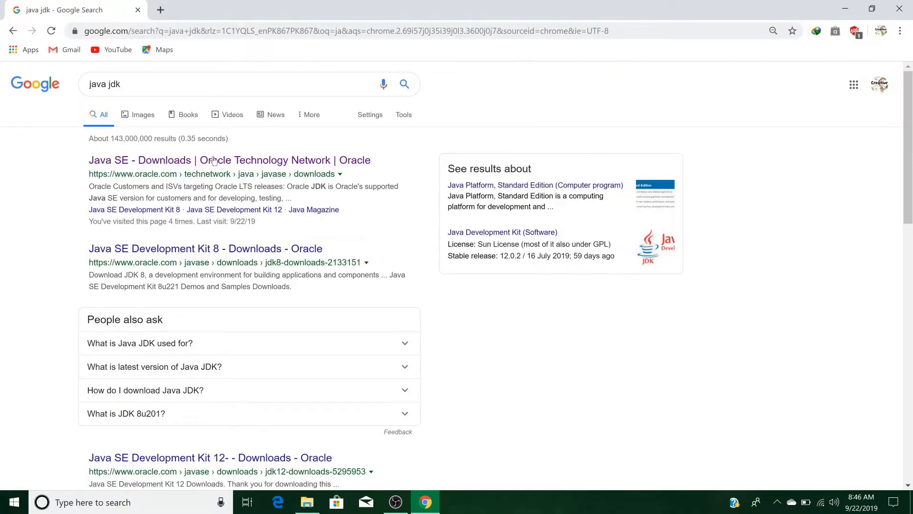
click(213, 162)
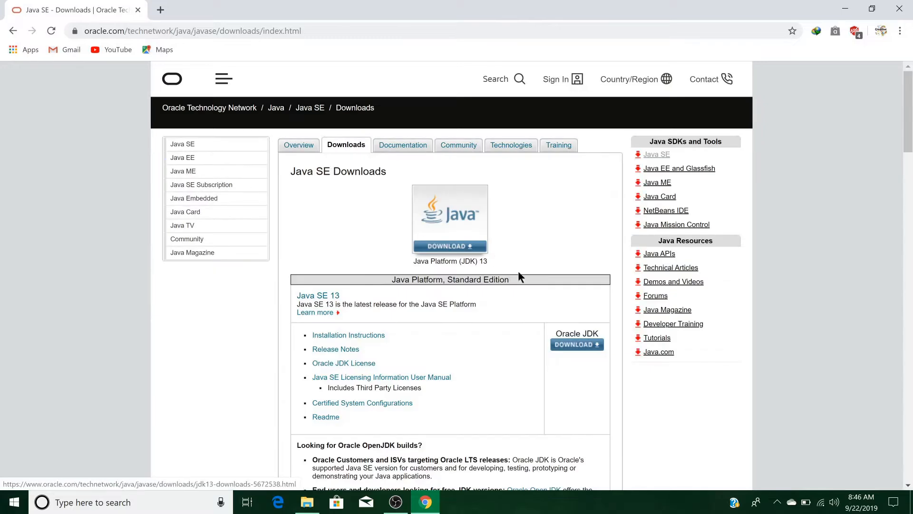
Accept the JDK 13 licence and download jdk-13_windows-x64_bin.exe.
click(463, 247)
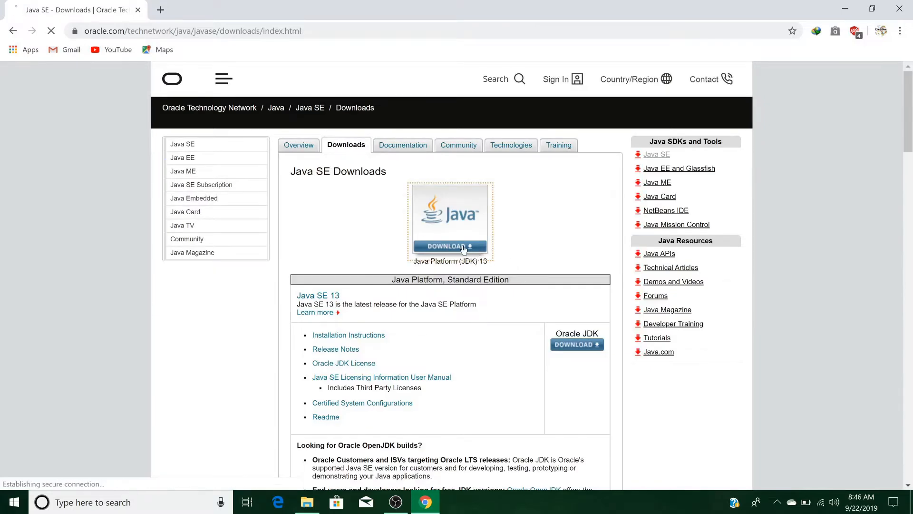
scroll(462, 244, down, 4)
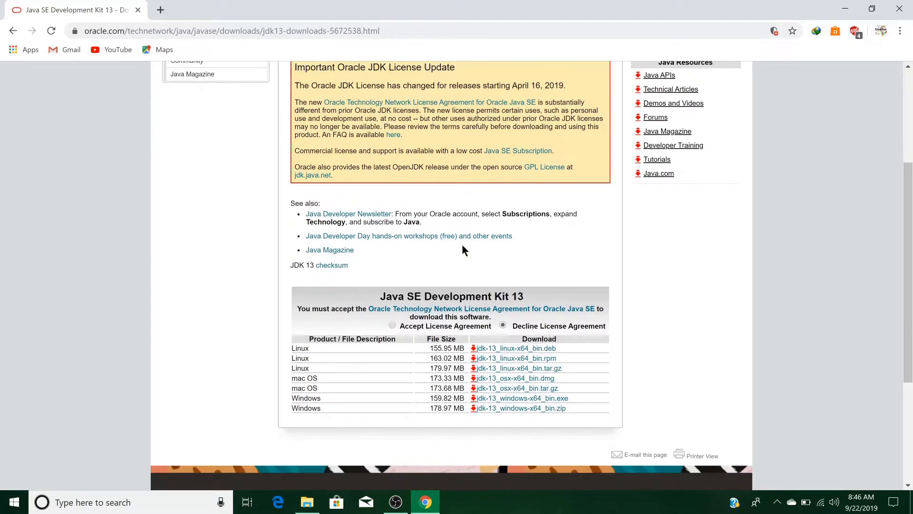
click(392, 325)
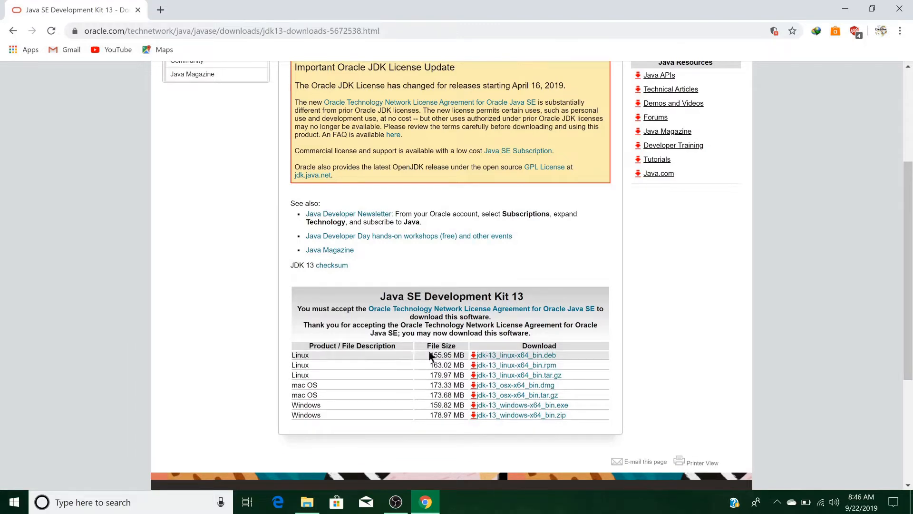
click(504, 408)
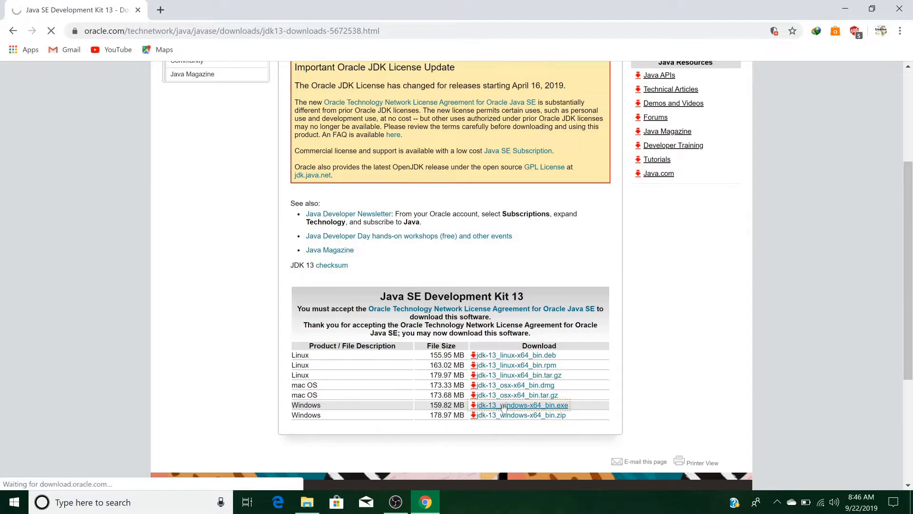
click(452, 304)
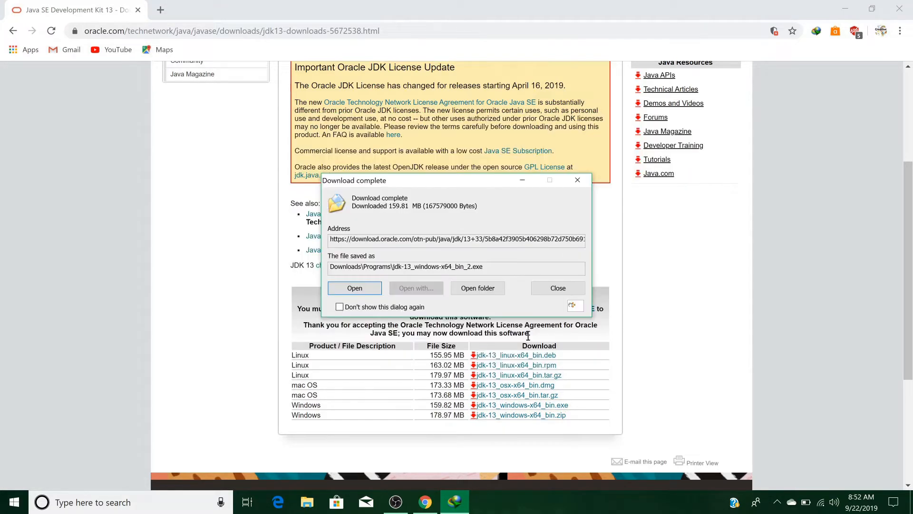
Run jdk-13_windows-x64_bin_2 from the Programs folder and minimize Explorer.
click(494, 287)
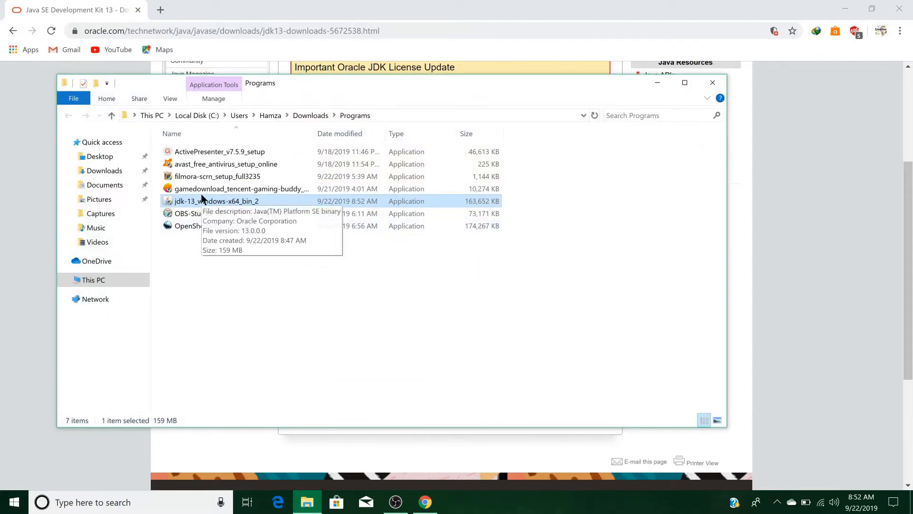
double_click(197, 202)
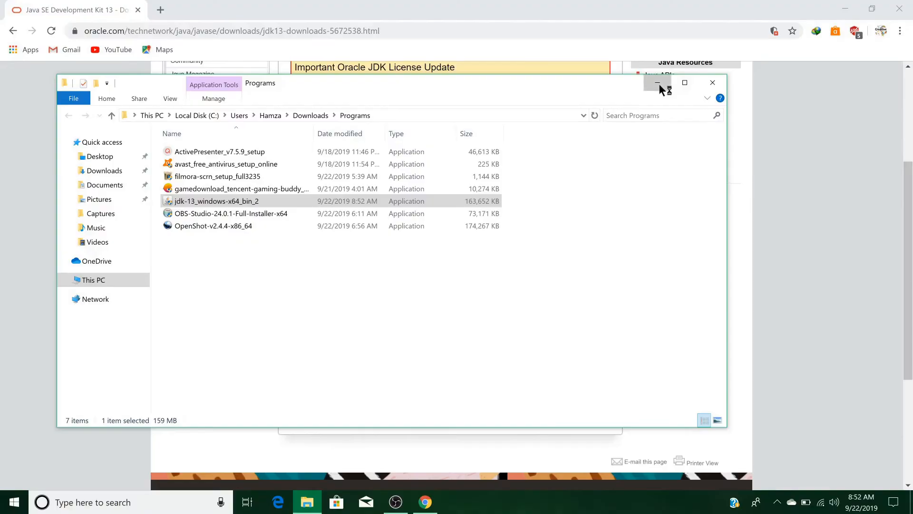
click(659, 84)
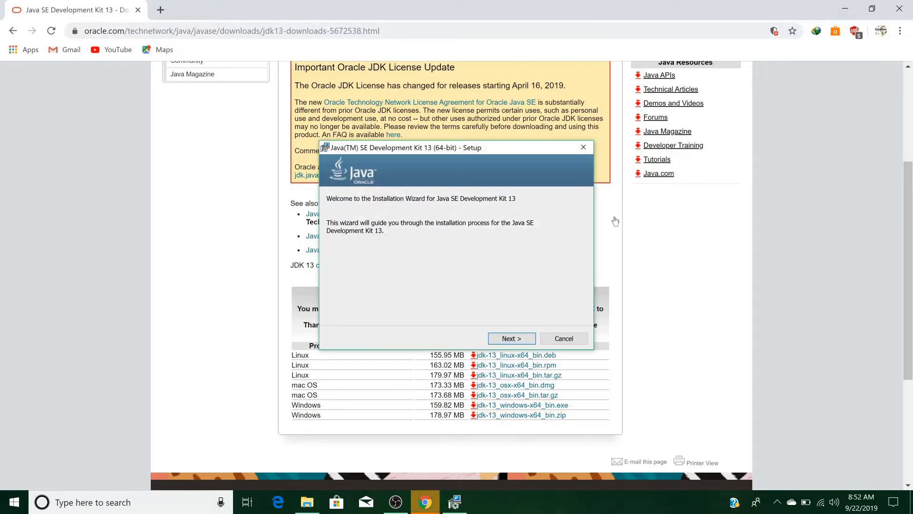
Install JDK 13 to the default C:\Program Files\Java\jdk-13 folder, then restore Explorer.
click(511, 337)
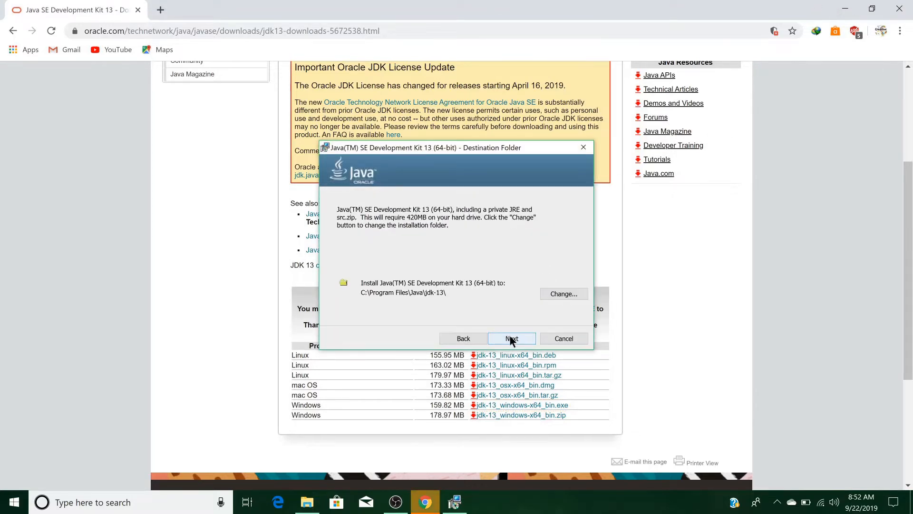
click(511, 338)
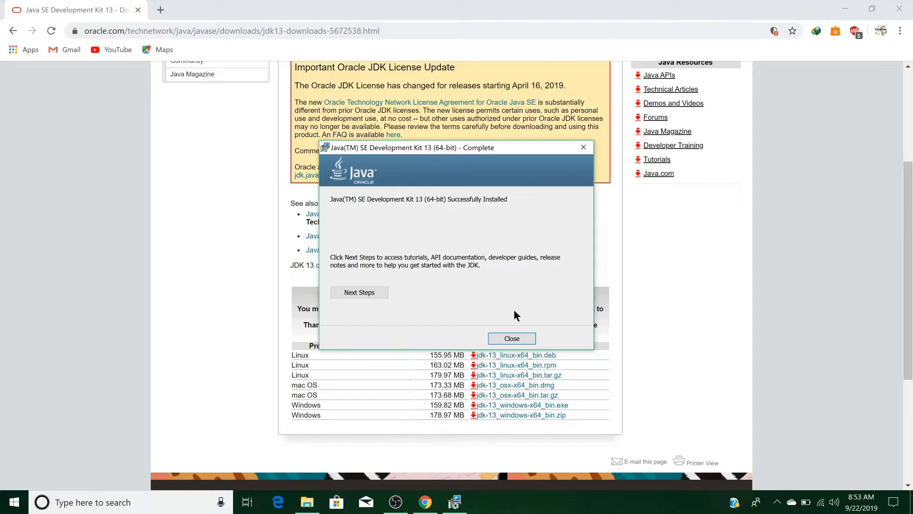
click(511, 338)
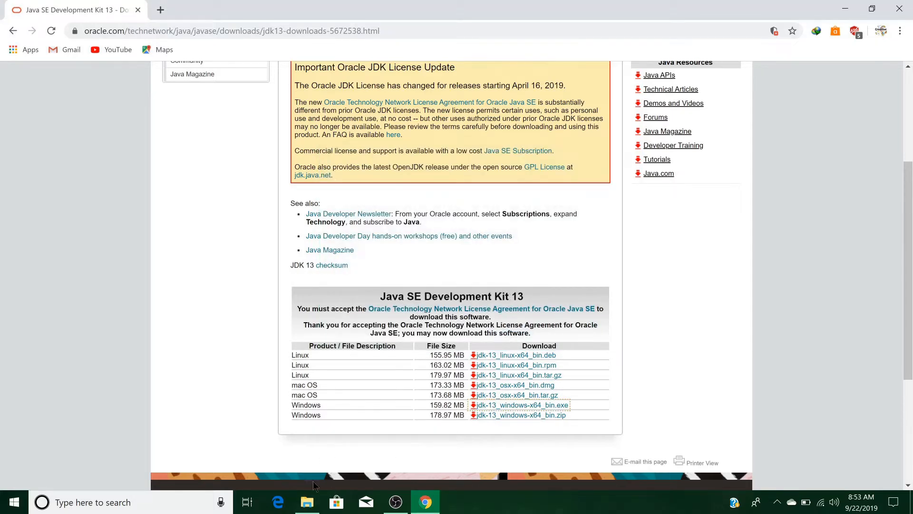
click(308, 502)
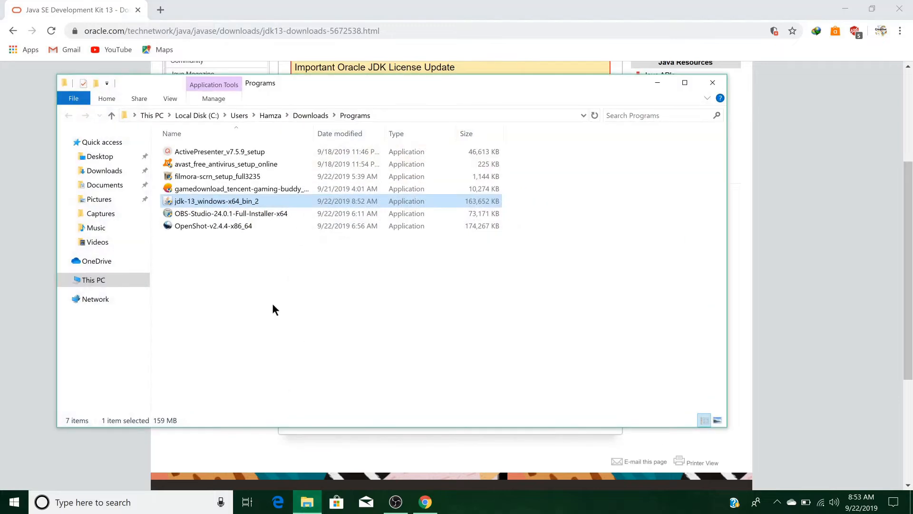
Browse to C:\Program Files\Java\jdk-13\bin in File Explorer.
click(98, 280)
double_click(204, 276)
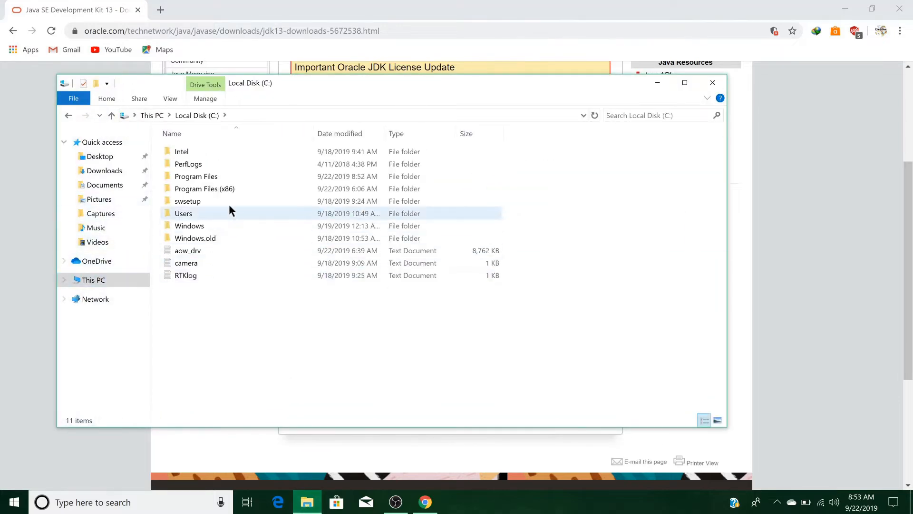
double_click(224, 177)
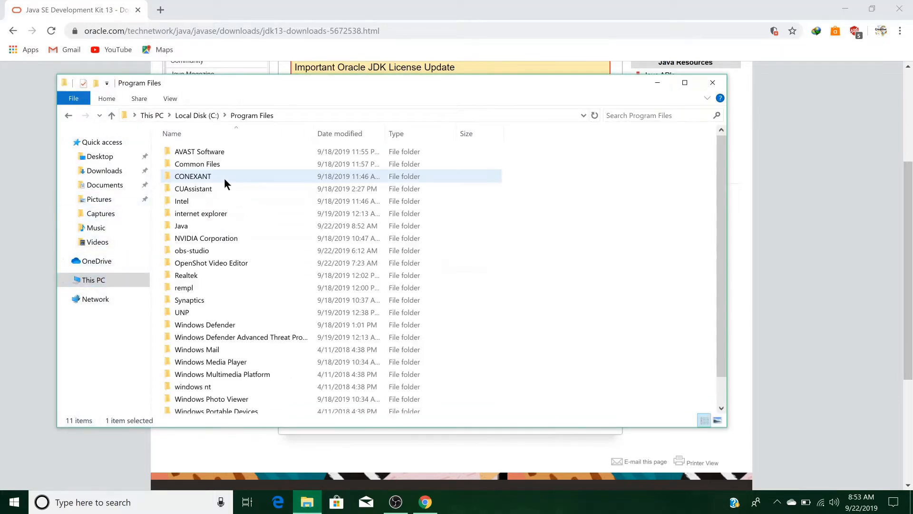
double_click(204, 223)
click(196, 152)
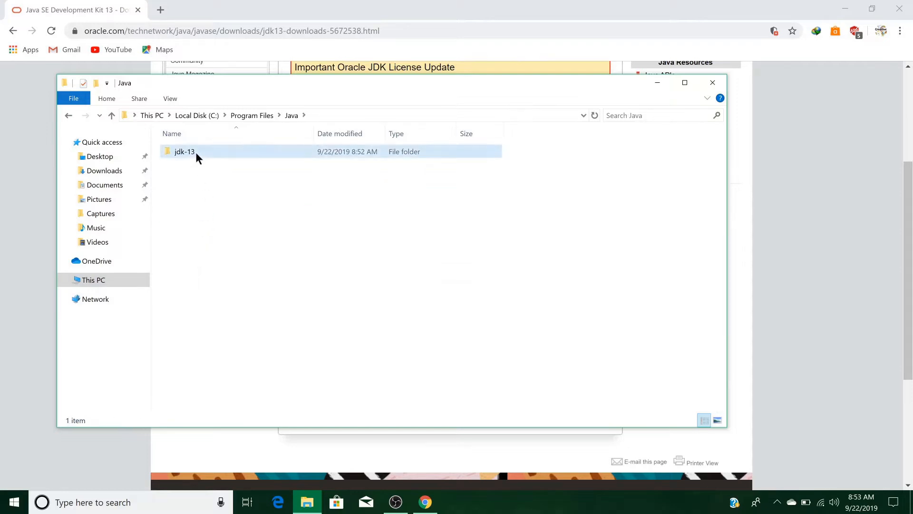
double_click(195, 153)
double_click(195, 152)
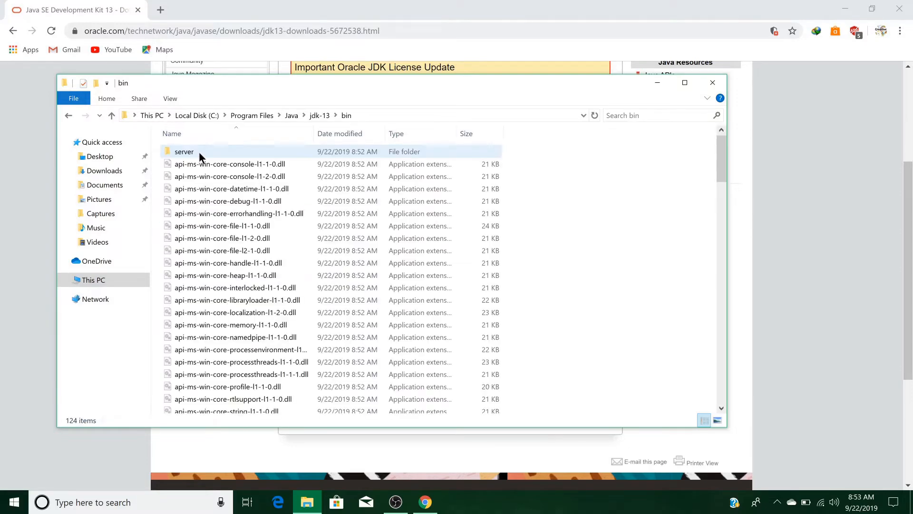
Copy the bin folder's full path from the address bar.
click(379, 117)
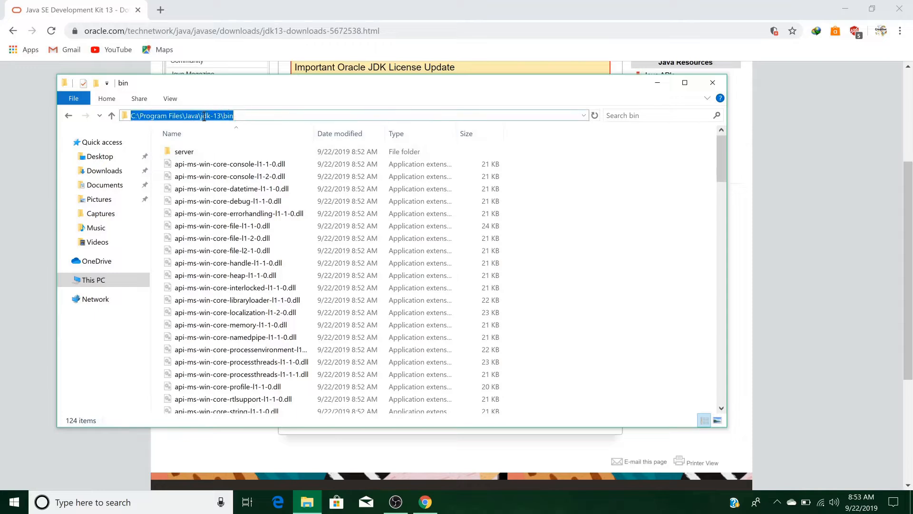
right_click(204, 117)
click(220, 147)
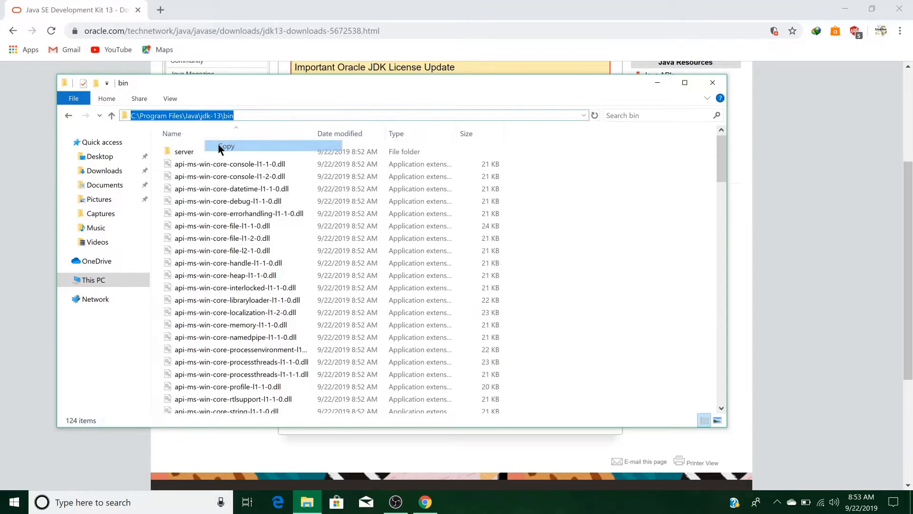
click(132, 502)
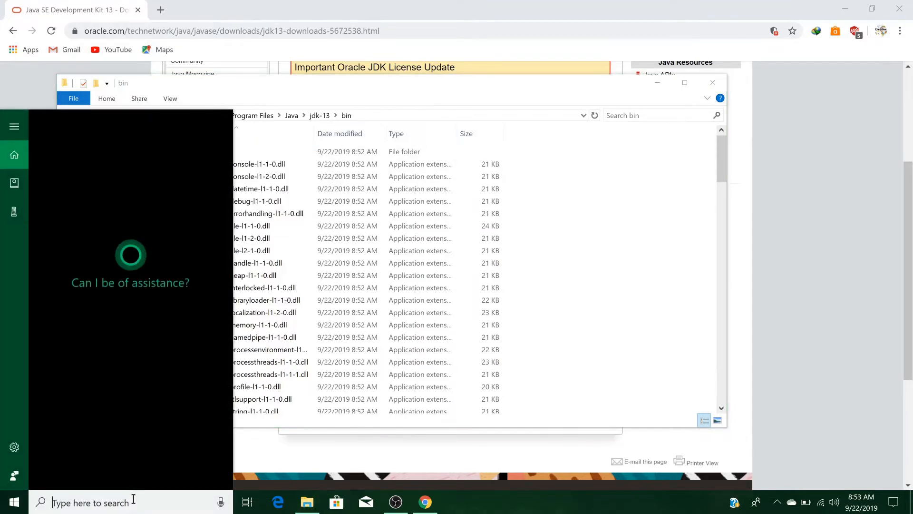
Search 'advan', open View advanced system settings, and open Environment Variables.
text(advan)
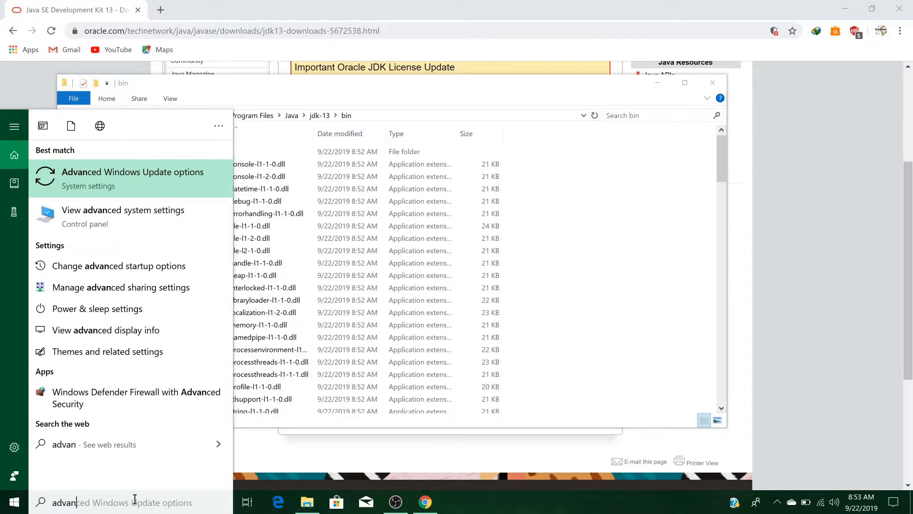
key(Down)
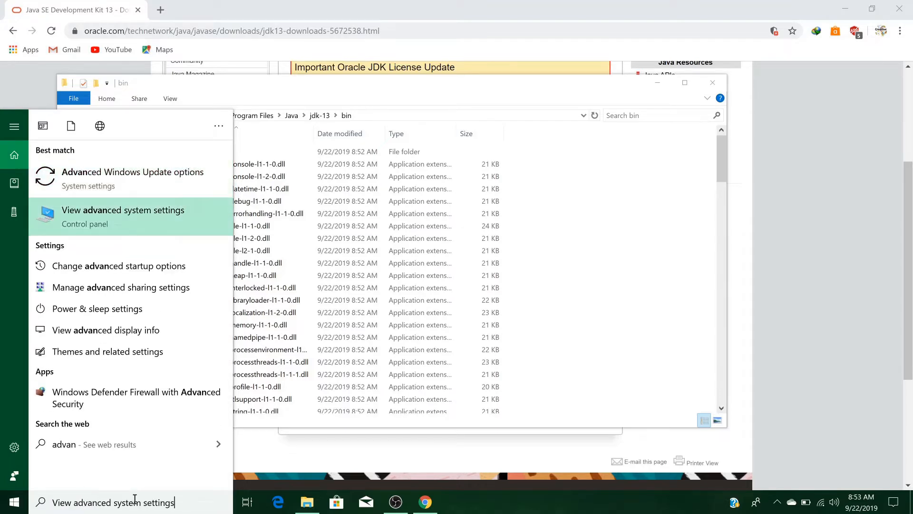
key(Return)
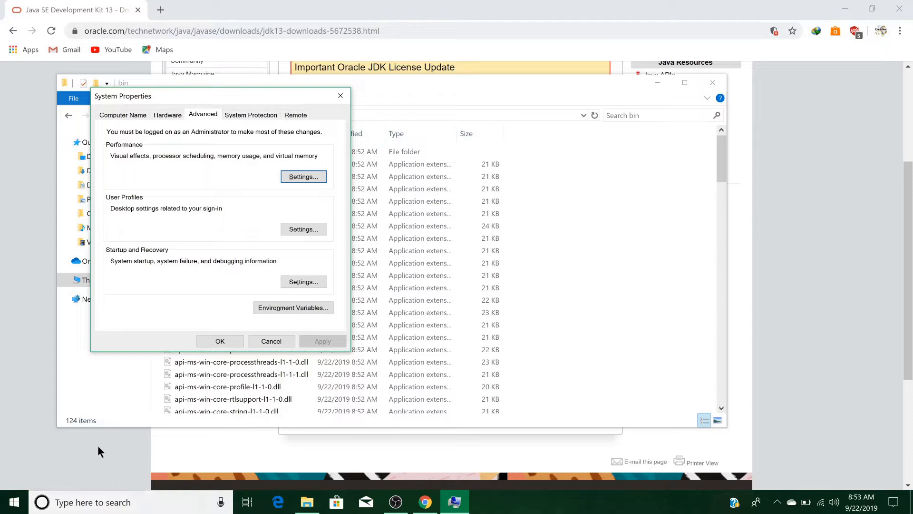
click(305, 309)
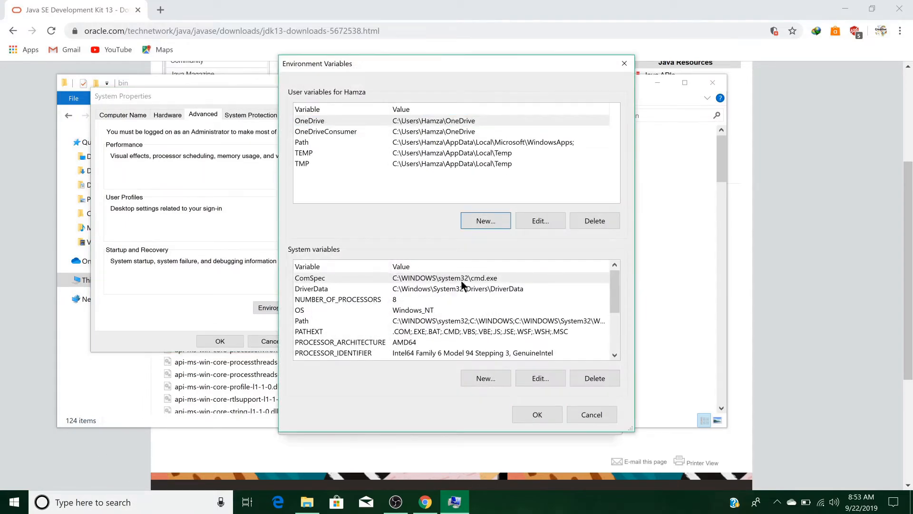
Create a JAVA_HOME variable with value C:\Program Files\Java\jdk-13\bin.
click(493, 222)
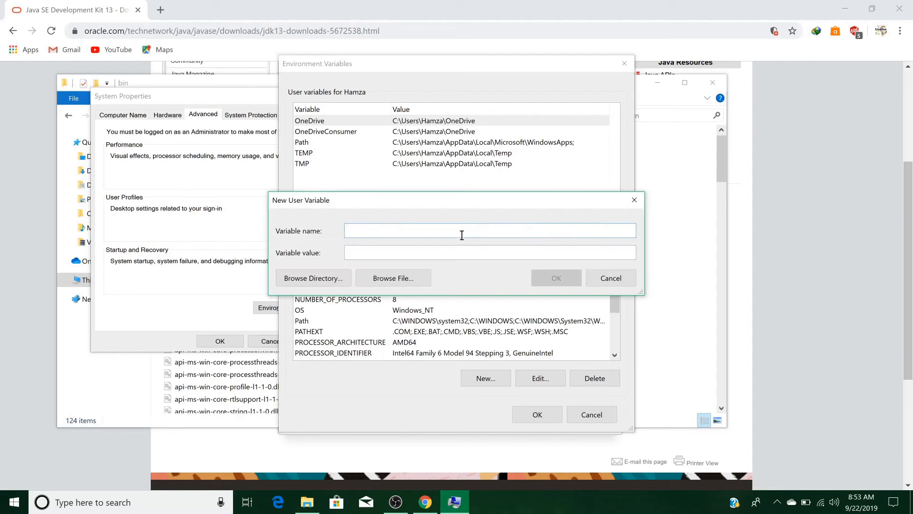
click(446, 255)
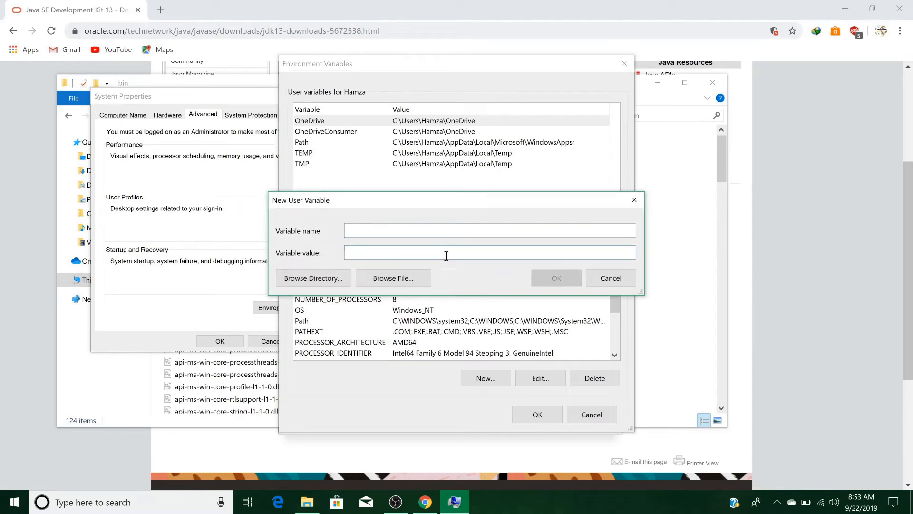
key(ctrl+v)
click(443, 231)
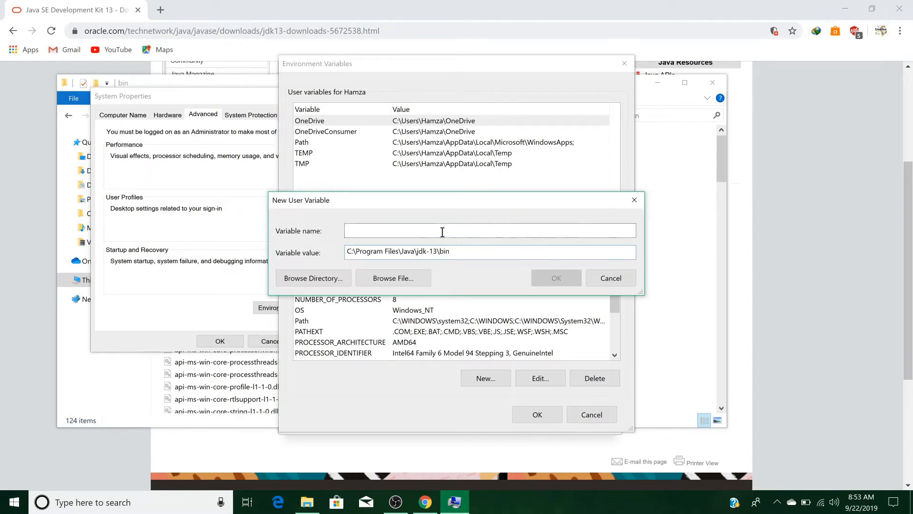
text(JAVA)
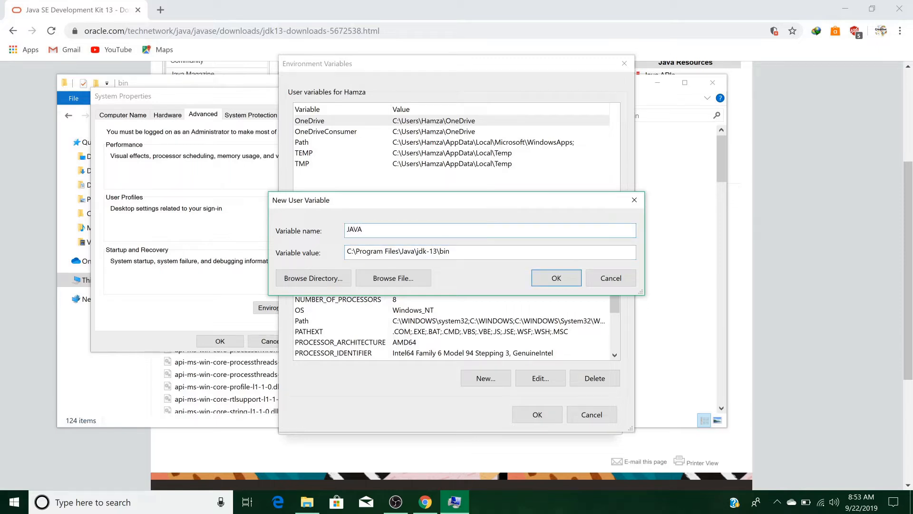
text(_Ho)
text(OME)
click(550, 279)
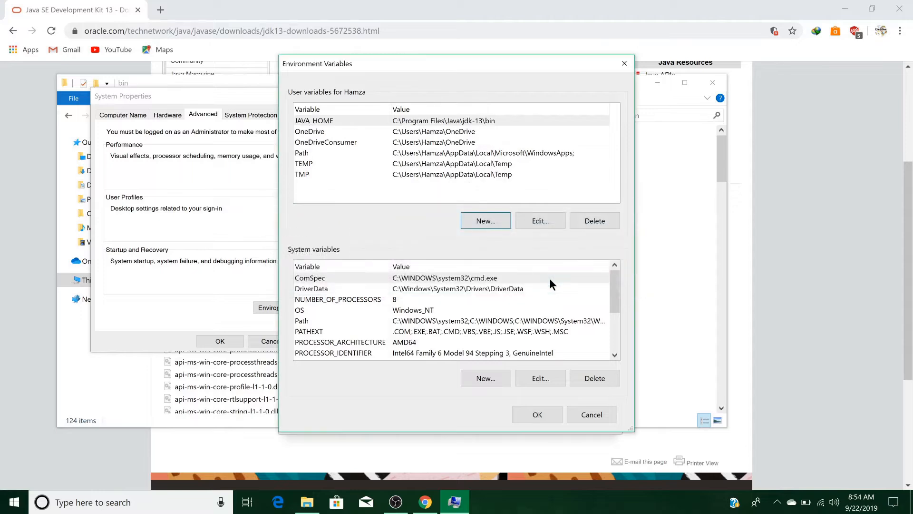
Add C:\Program Files\Java\jdk-13\bin to the system Path and confirm all dialogs.
double_click(495, 321)
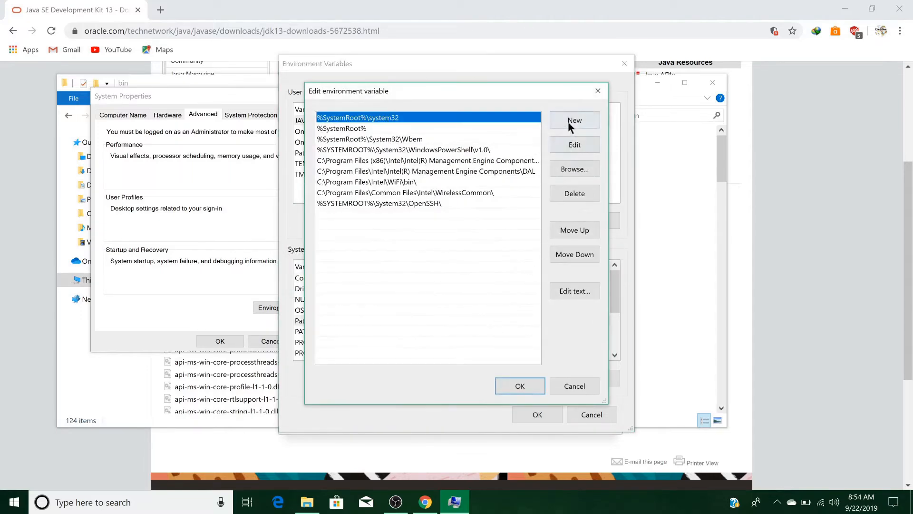
click(568, 121)
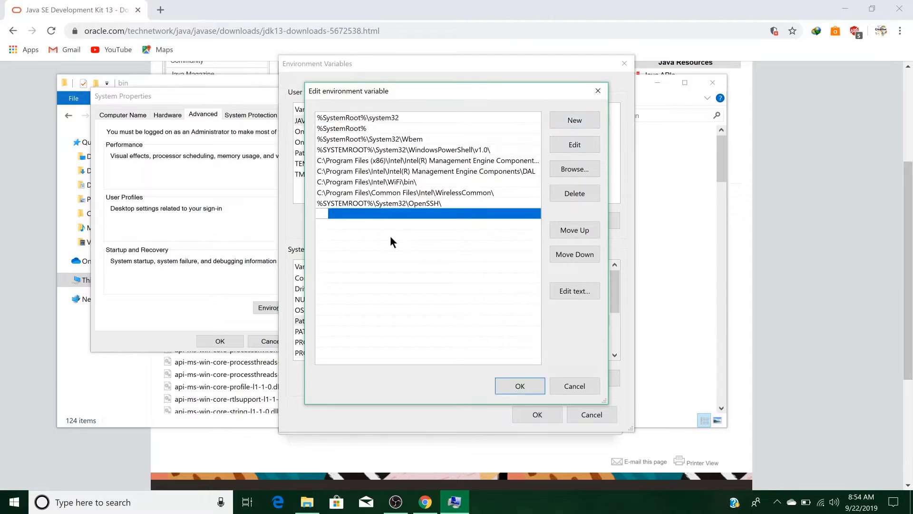
key(ctrl+v)
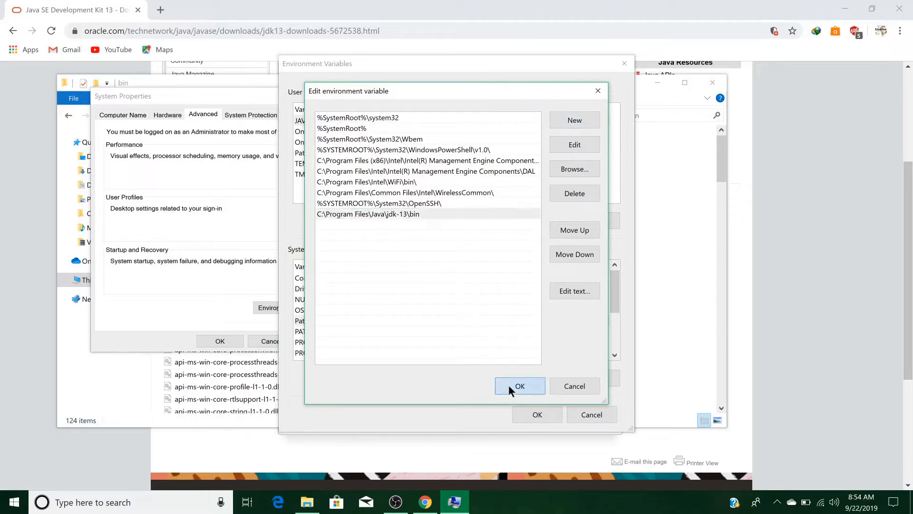
click(509, 384)
click(526, 413)
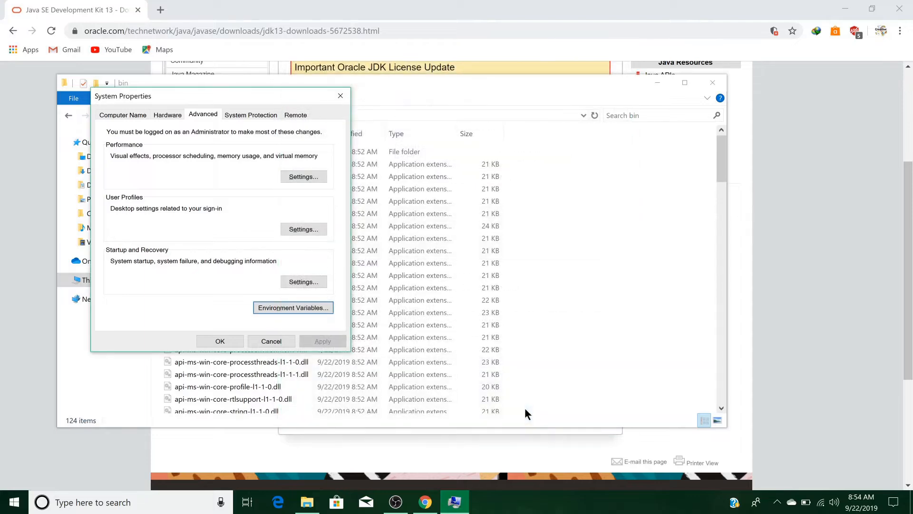
click(232, 336)
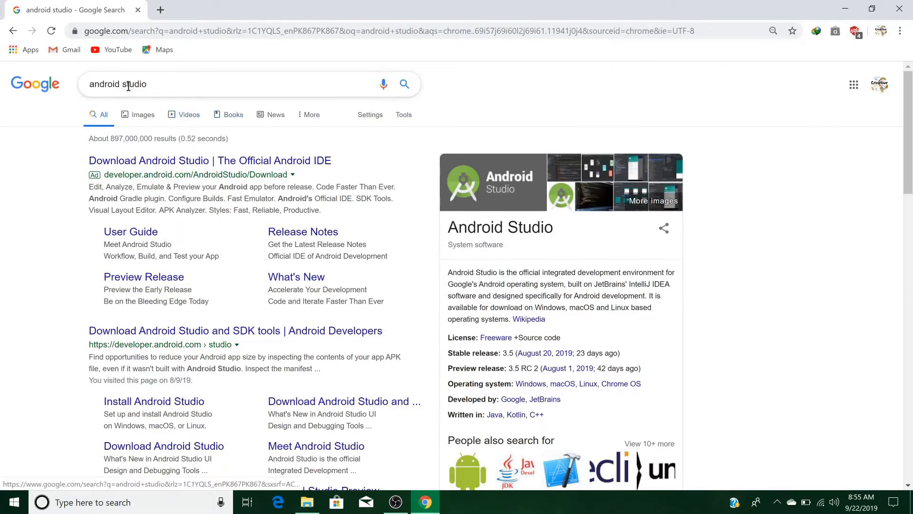
Accept the terms and download android-studio-ide-191.5791312-windows.exe.
click(221, 332)
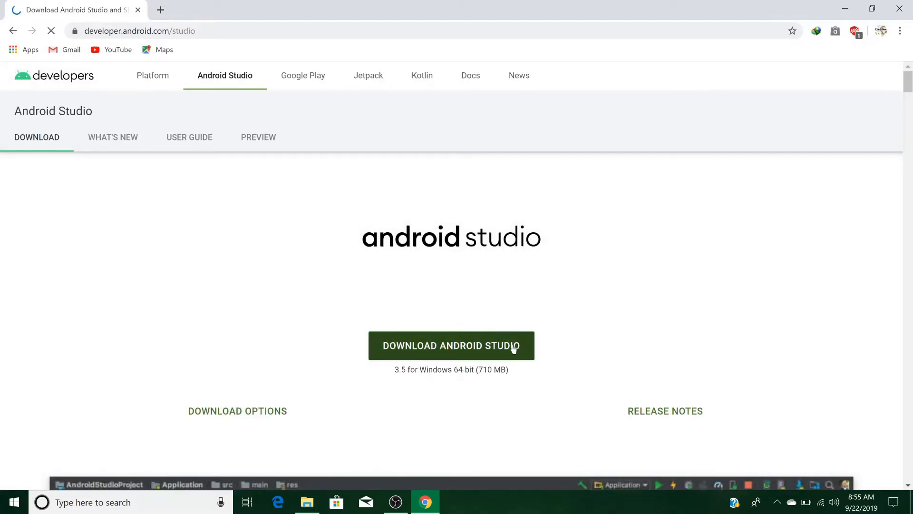
click(470, 335)
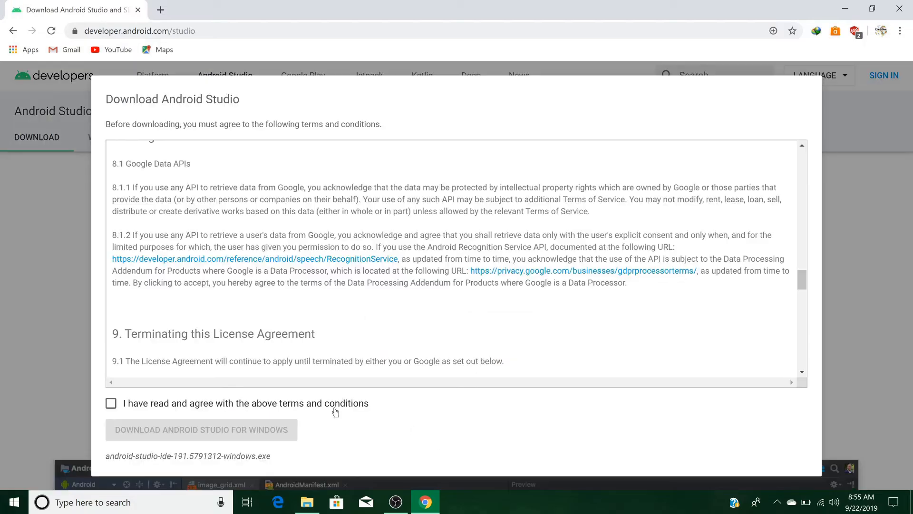
click(111, 403)
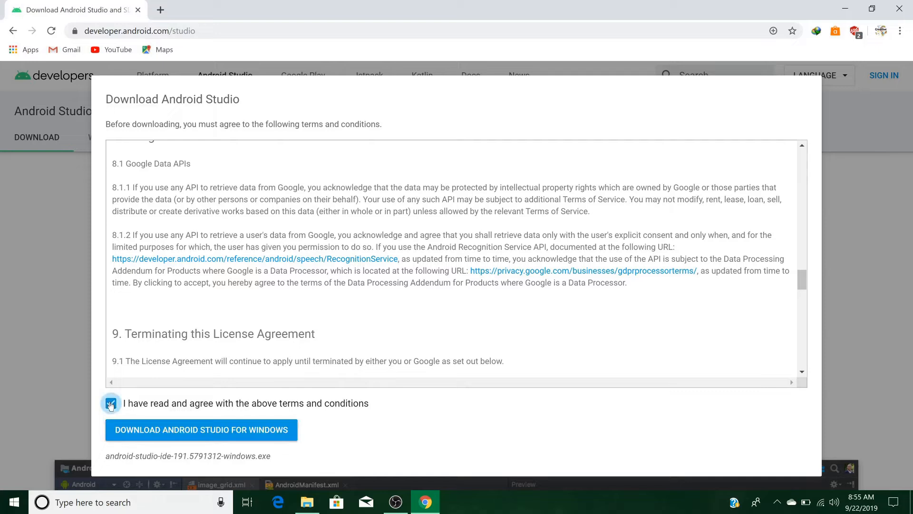
click(148, 430)
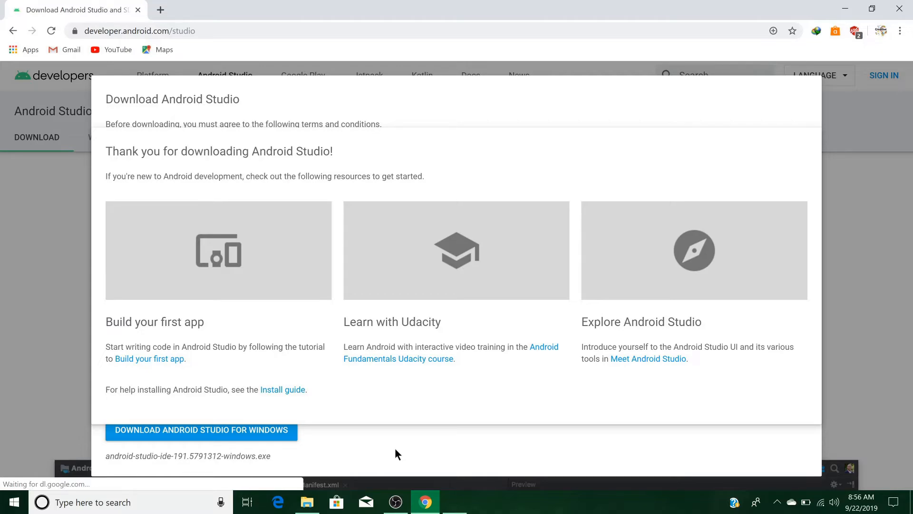
click(439, 303)
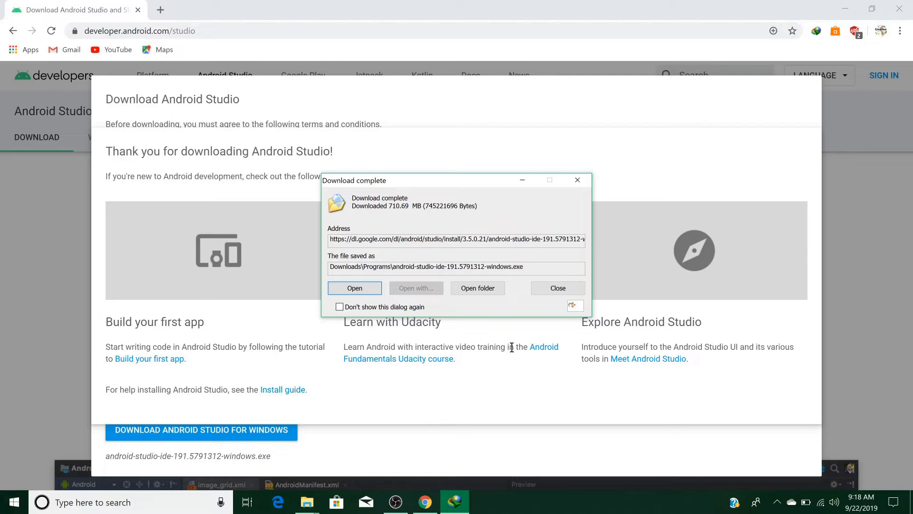
Run the Android Studio installer with default components and location, then finish and launch it.
click(489, 290)
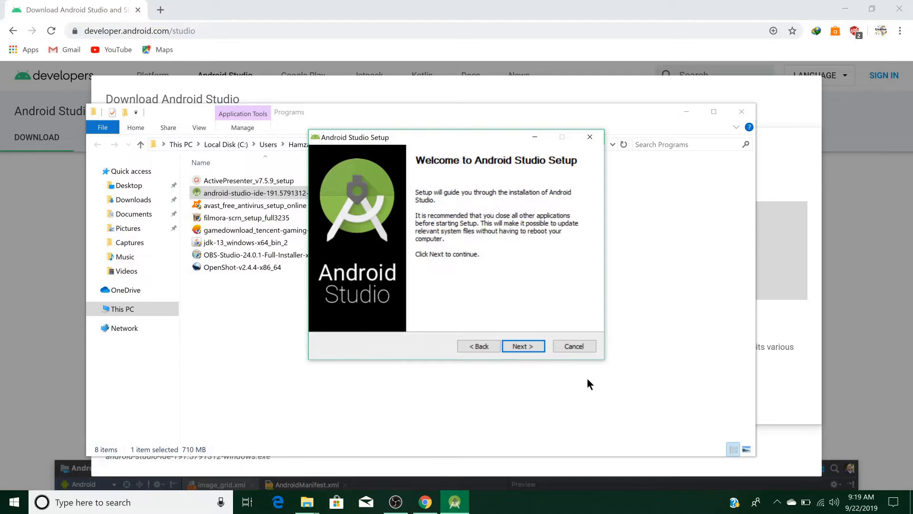
click(523, 346)
click(523, 346)
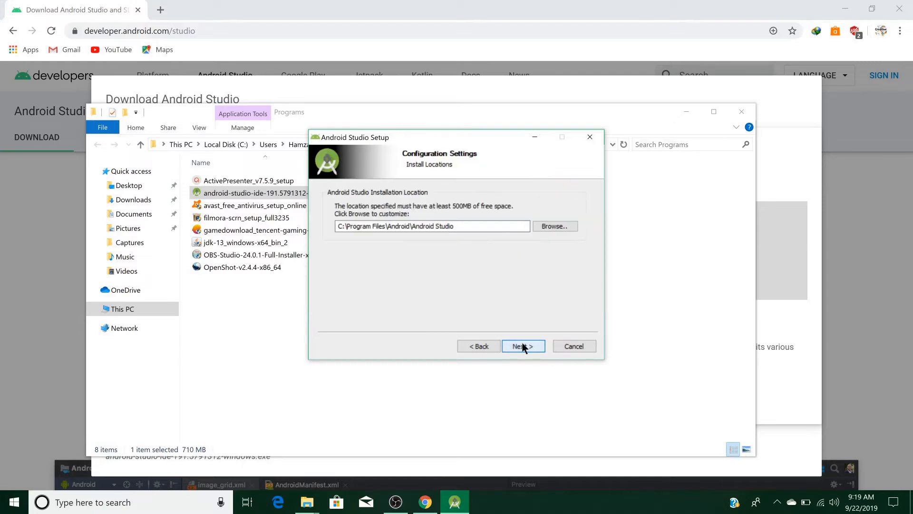
click(523, 346)
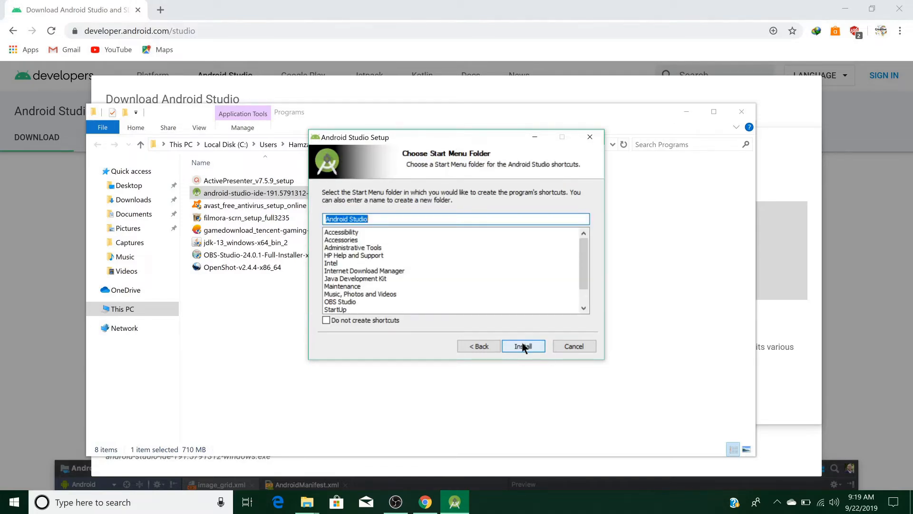
click(523, 345)
click(741, 113)
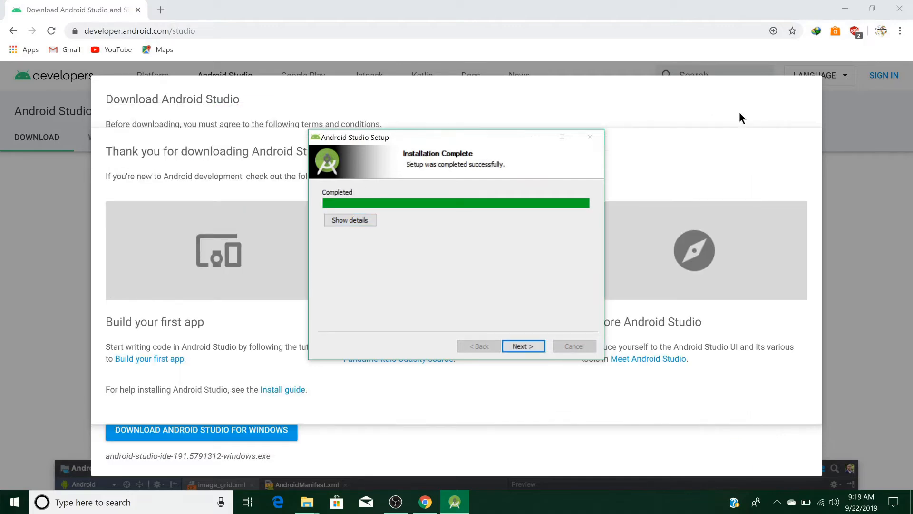
click(532, 344)
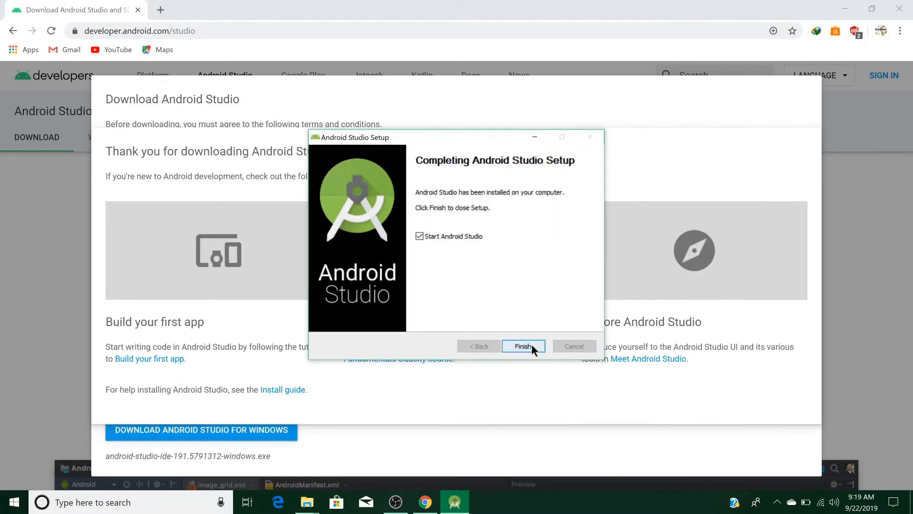
click(532, 346)
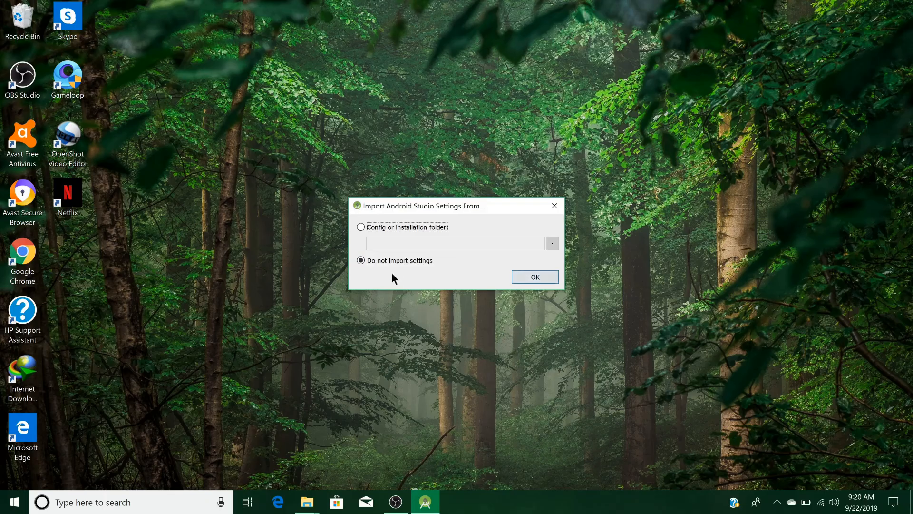
Skip importing settings, share usage statistics, keep Standard install and Light theme, and download the SDK.
click(526, 275)
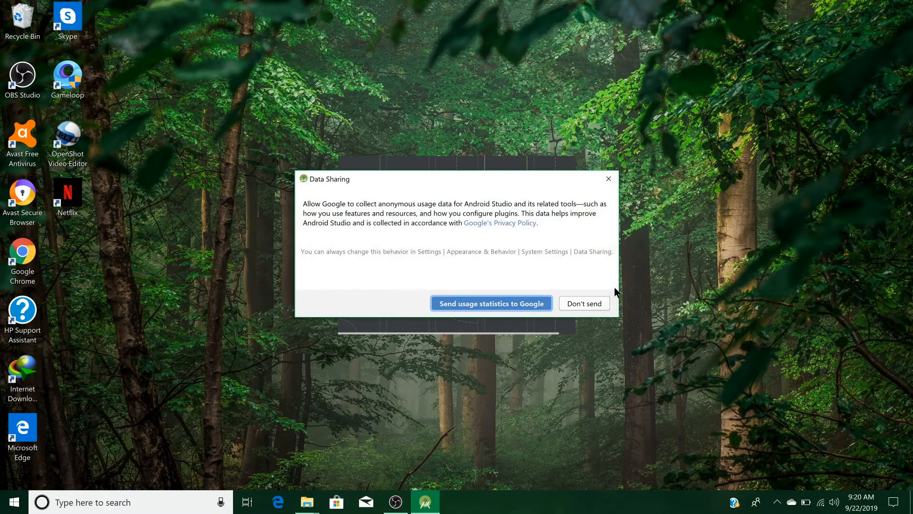
click(502, 303)
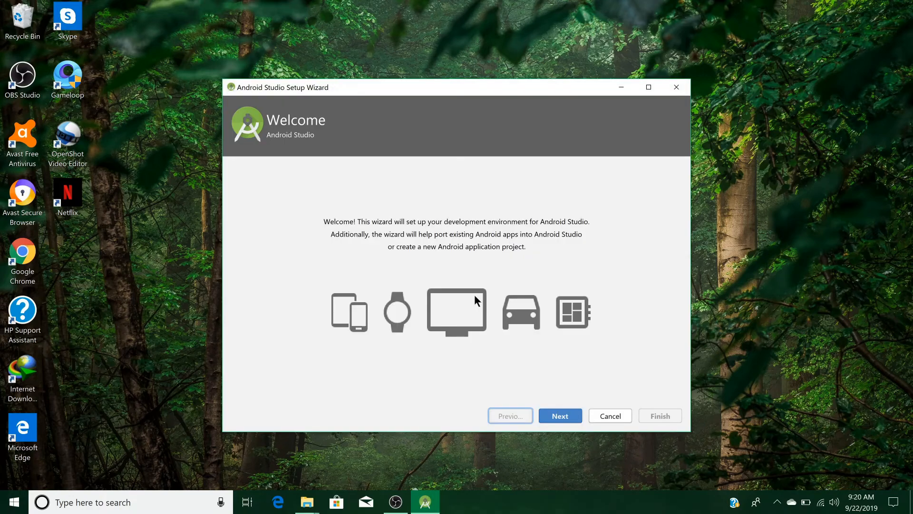
click(559, 417)
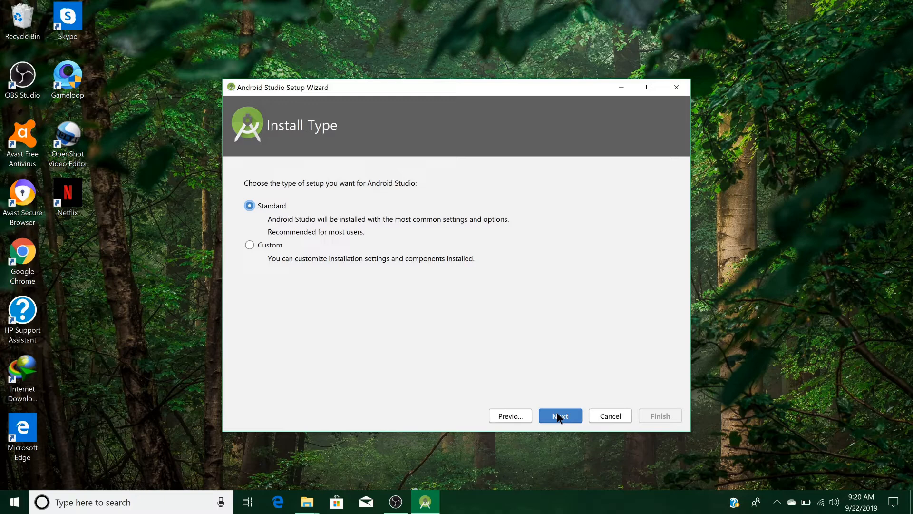
click(559, 417)
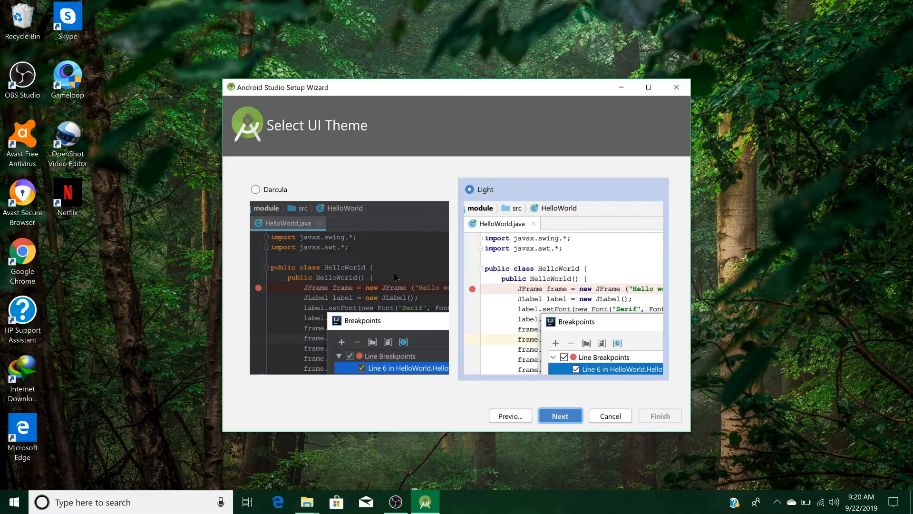
click(560, 416)
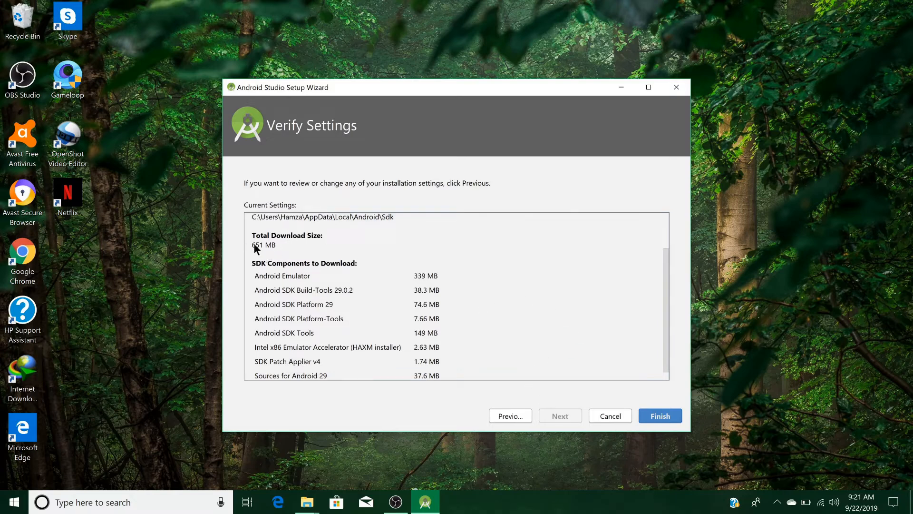
click(649, 415)
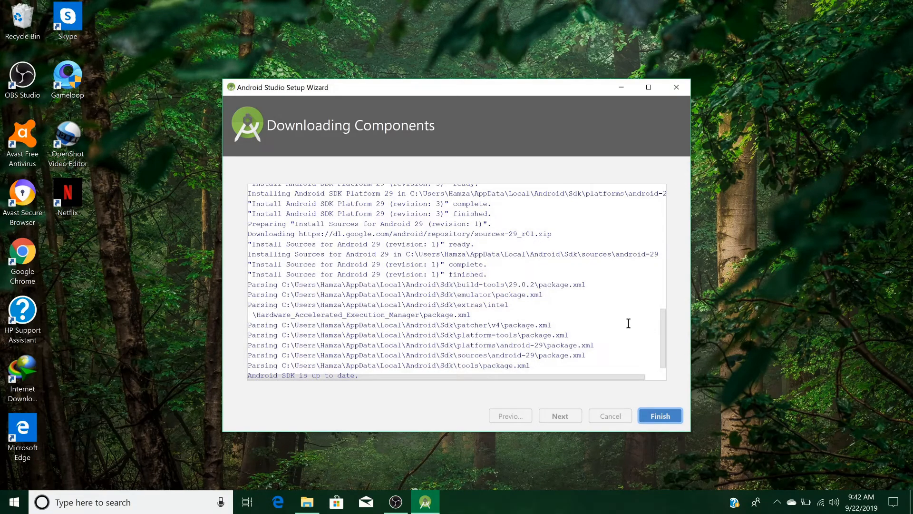
click(658, 417)
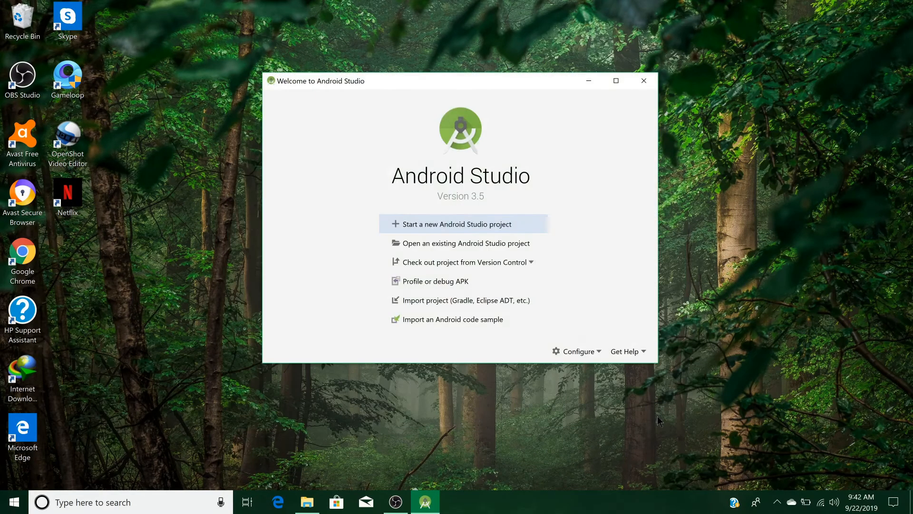
Create the MyFirstProject project from the Empty Activity template with Java as the language.
click(460, 230)
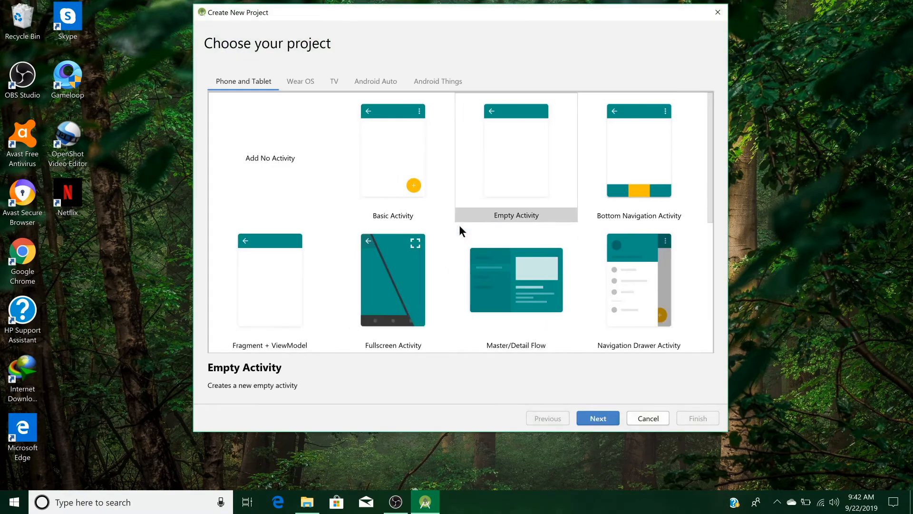
click(597, 418)
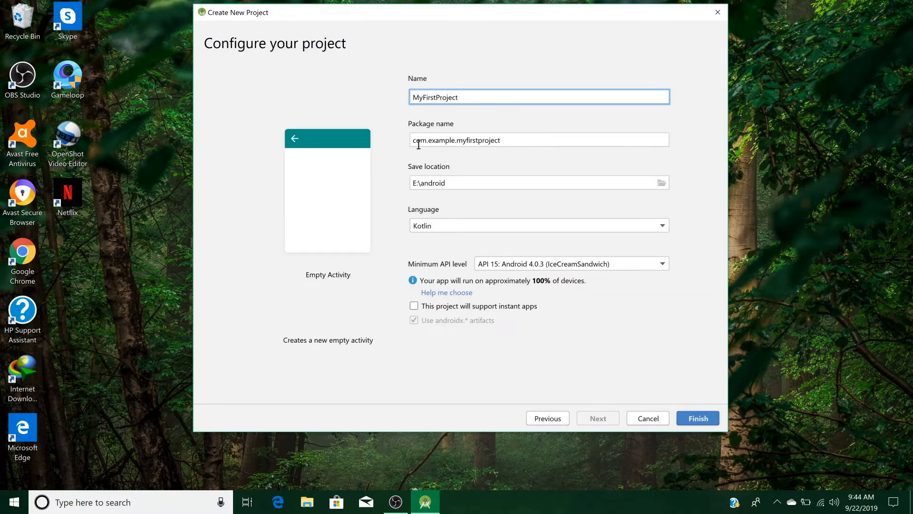
click(483, 222)
click(466, 247)
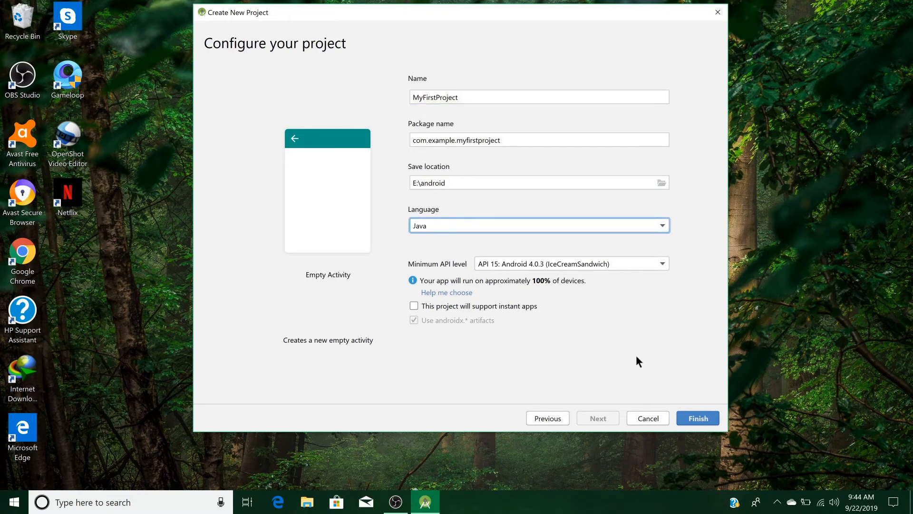
click(694, 418)
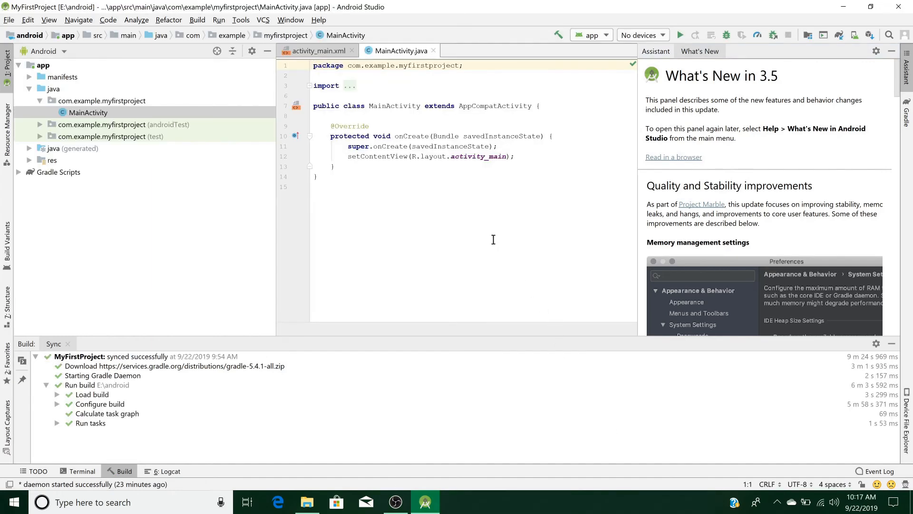
click(312, 50)
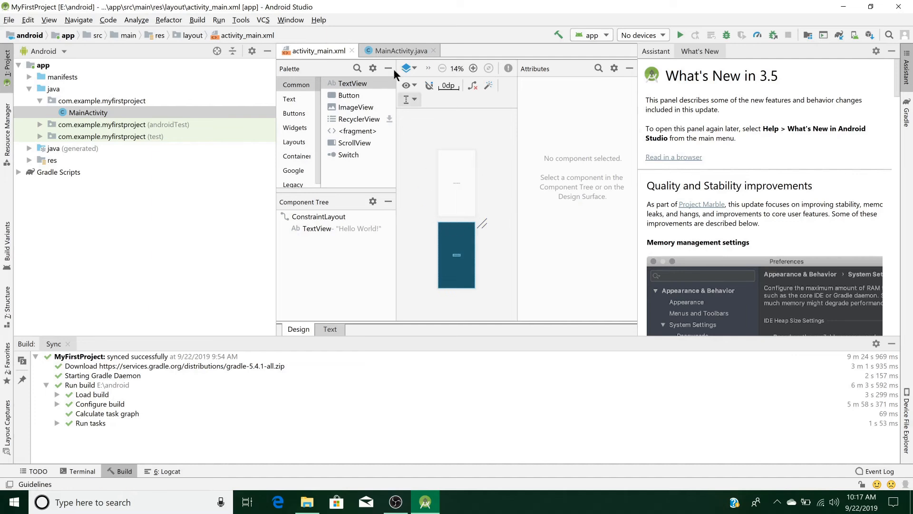
click(393, 52)
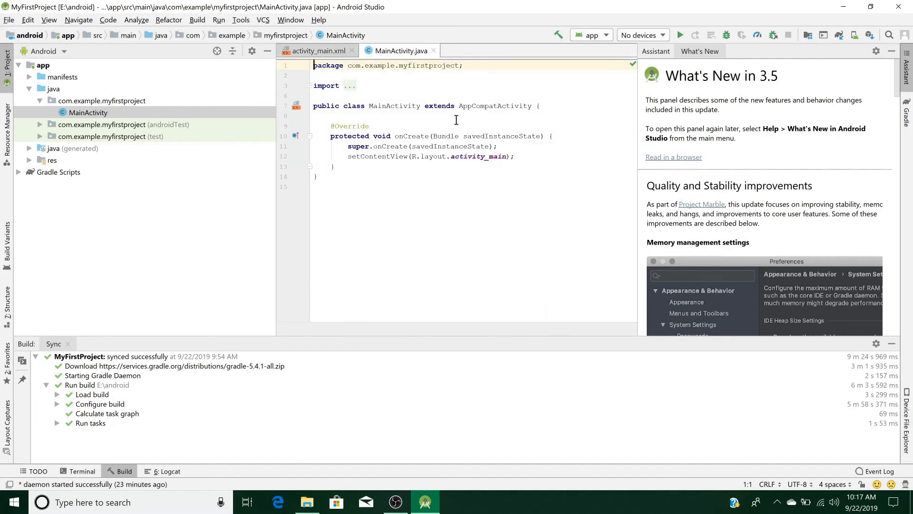